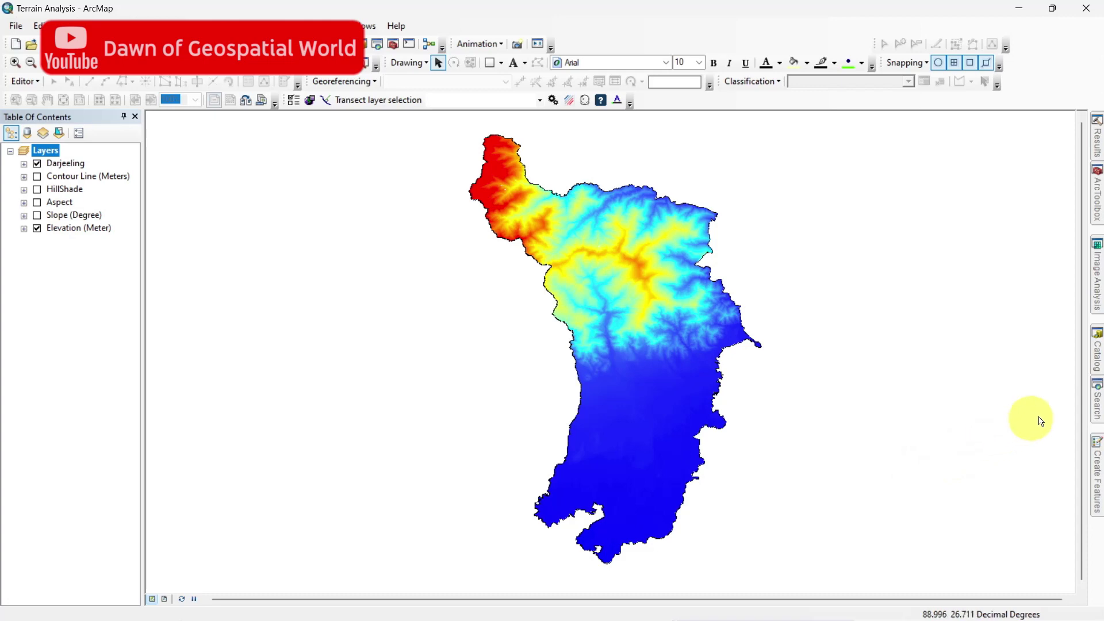
Run the Curvature (Spatial Analyst) tool on Elevation (Meter), naming the output raster Curvature.
click(1094, 405)
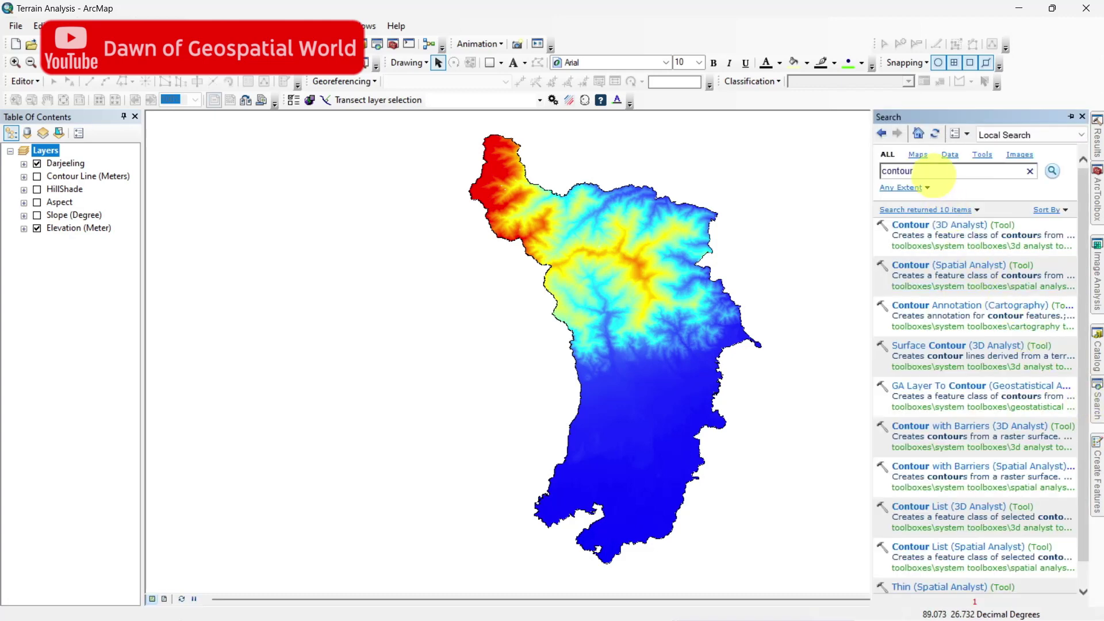
key(BackSpace)
key(BackSpace)
key(BackSpace)
key(BackSpace)
key(BackSpace)
key(BackSpace)
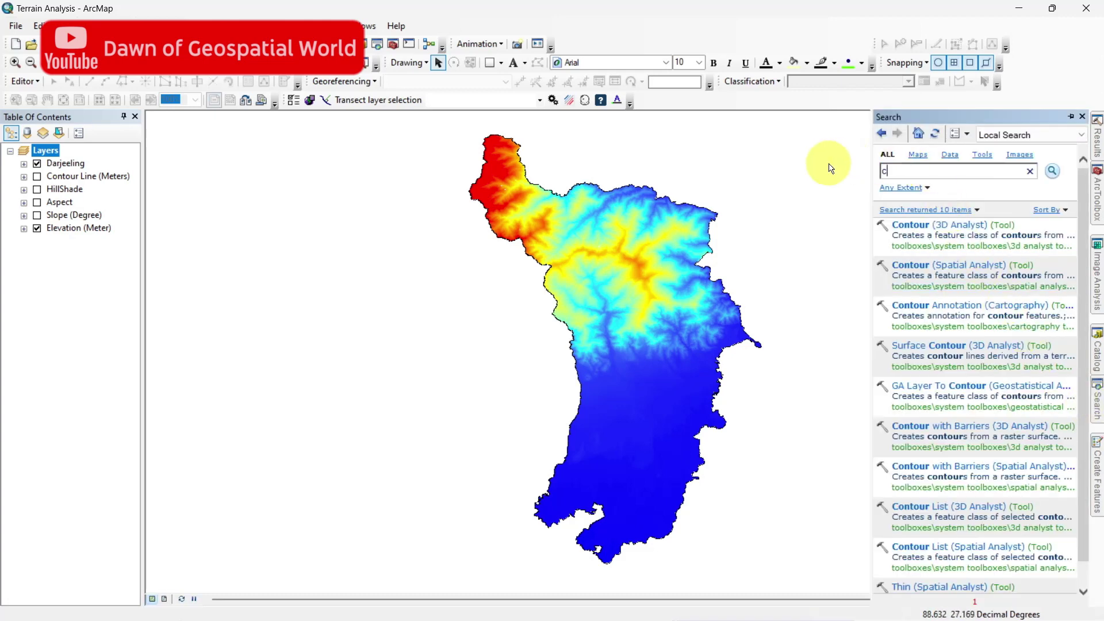
text(urvature)
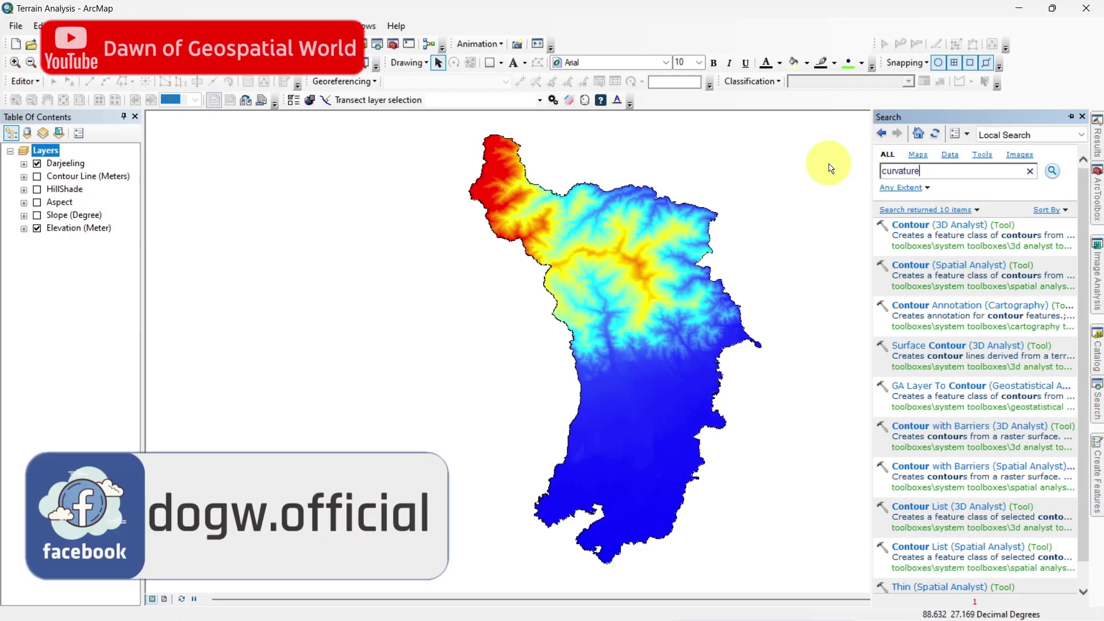
key(Return)
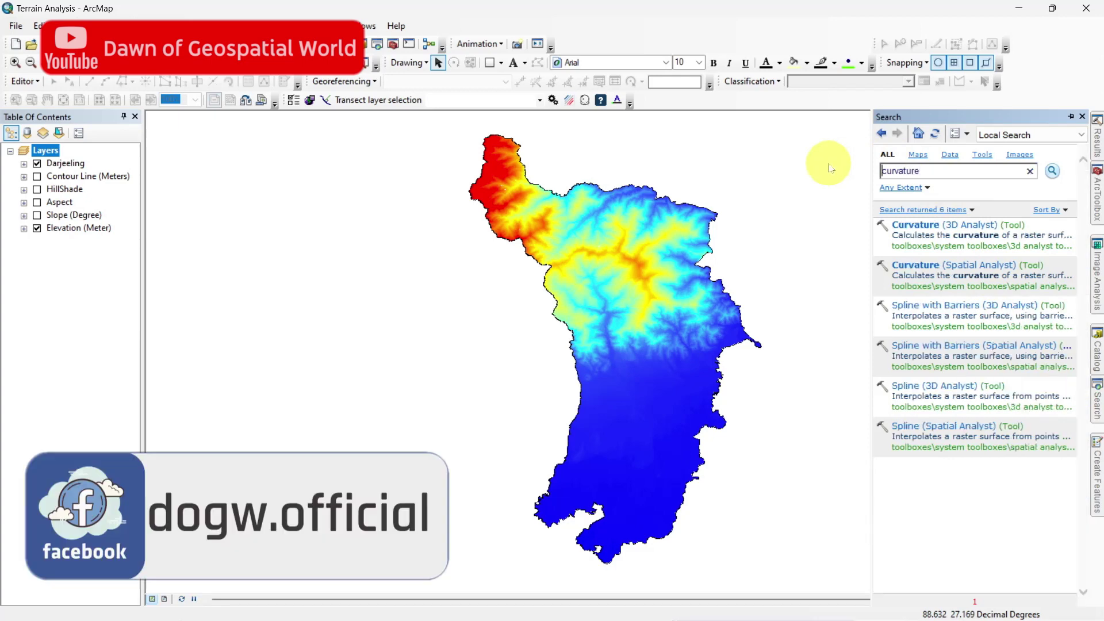
click(959, 265)
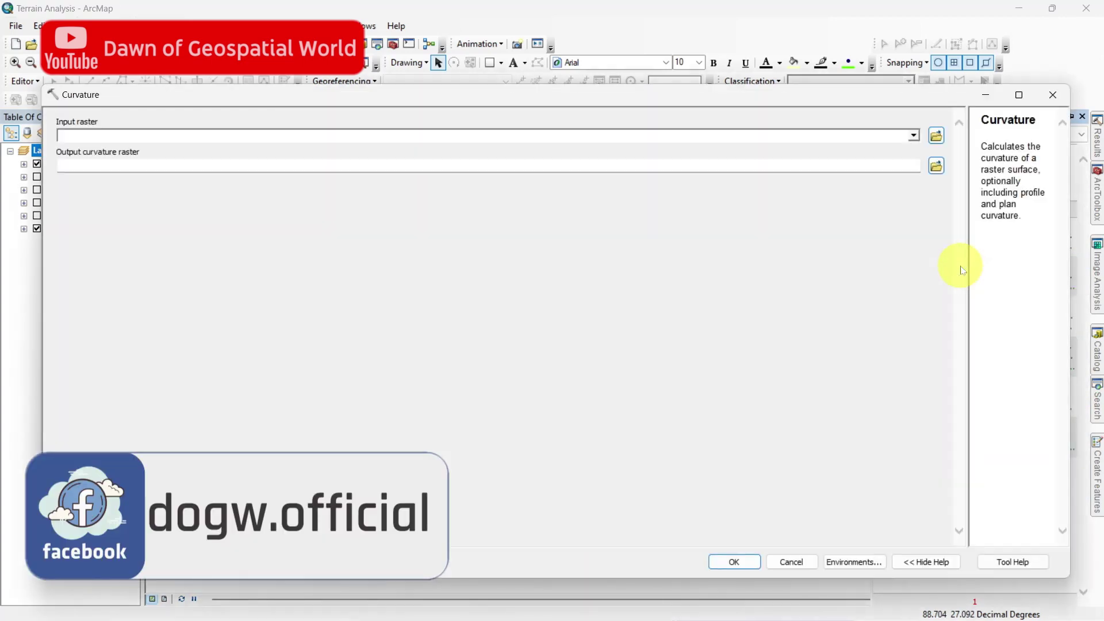
click(914, 135)
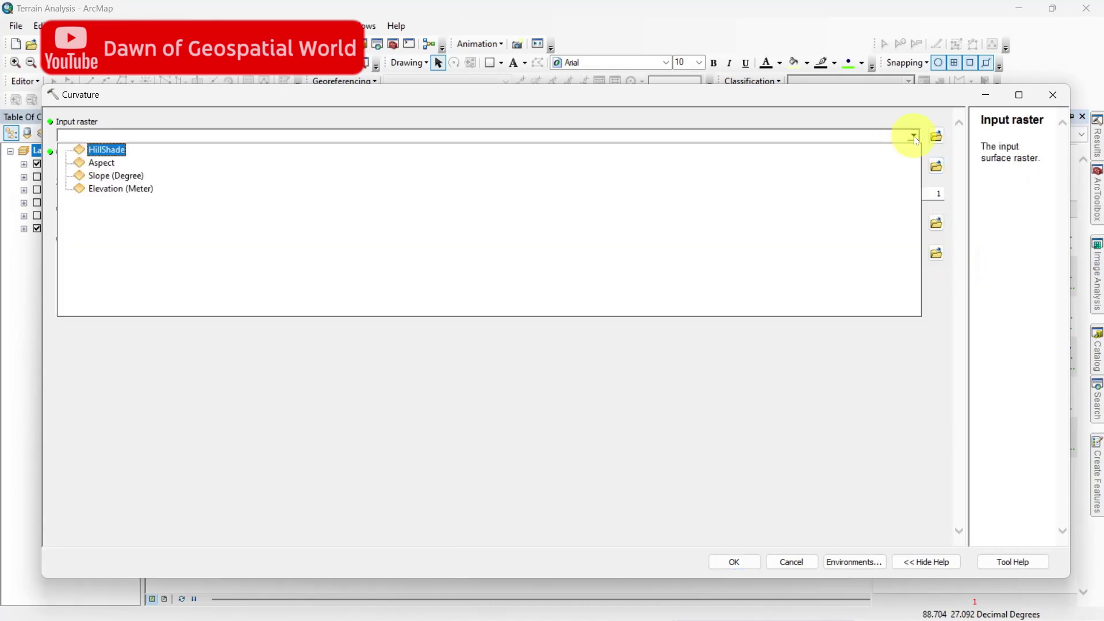
click(145, 189)
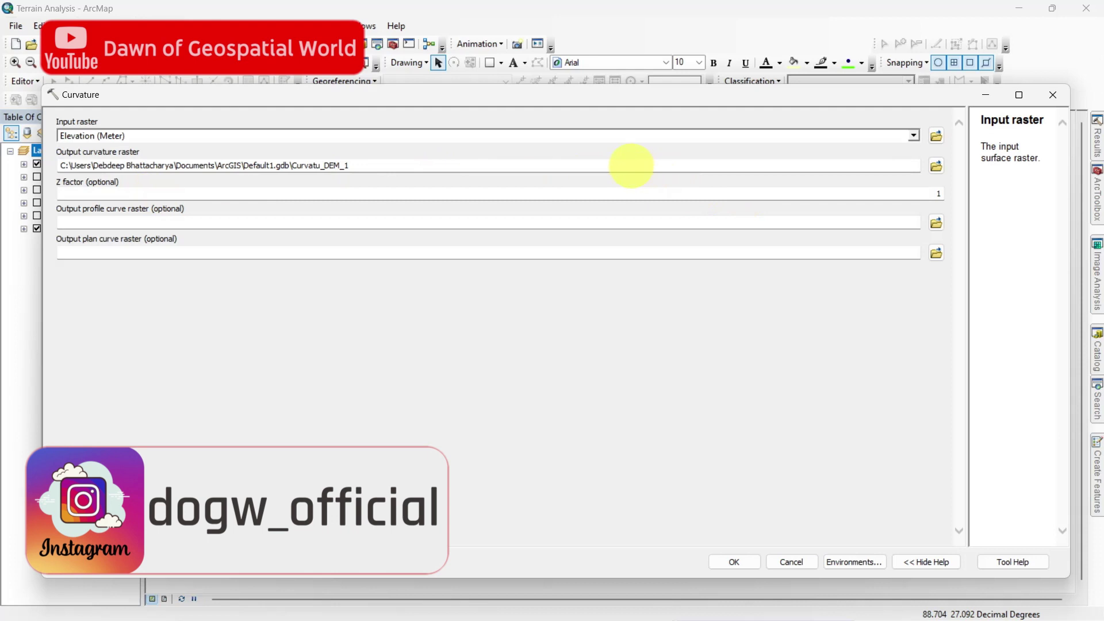
click(631, 165)
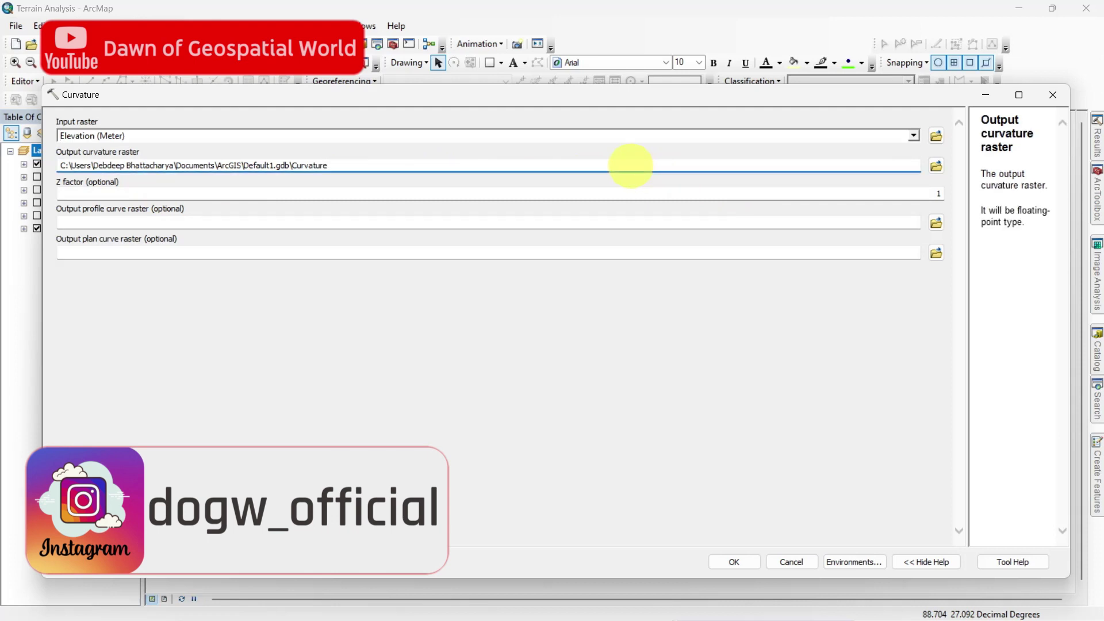
click(700, 375)
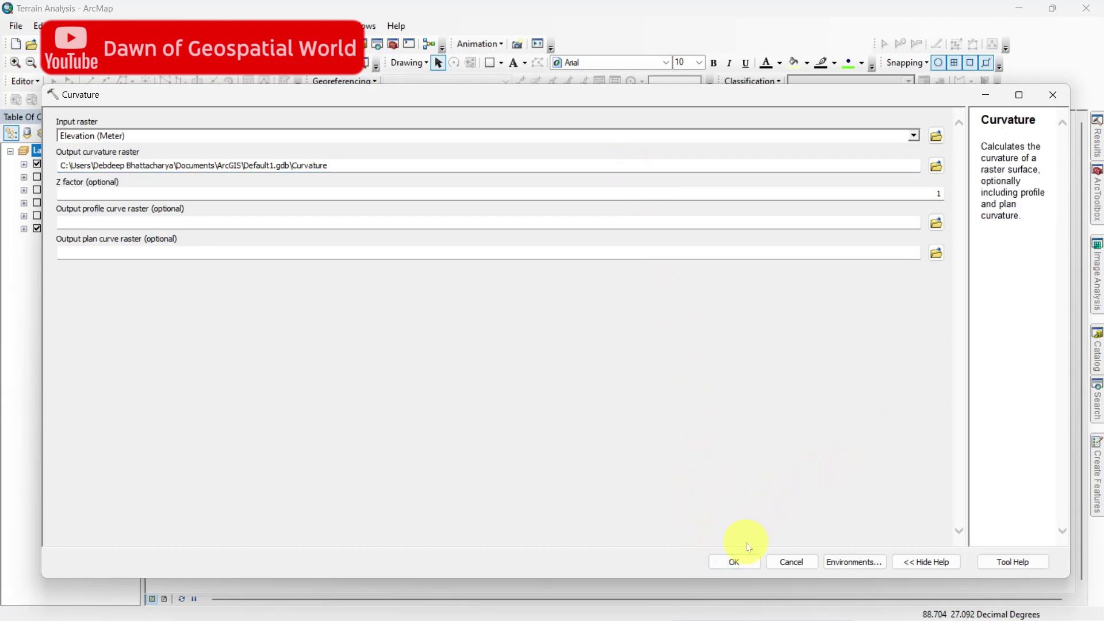
click(739, 561)
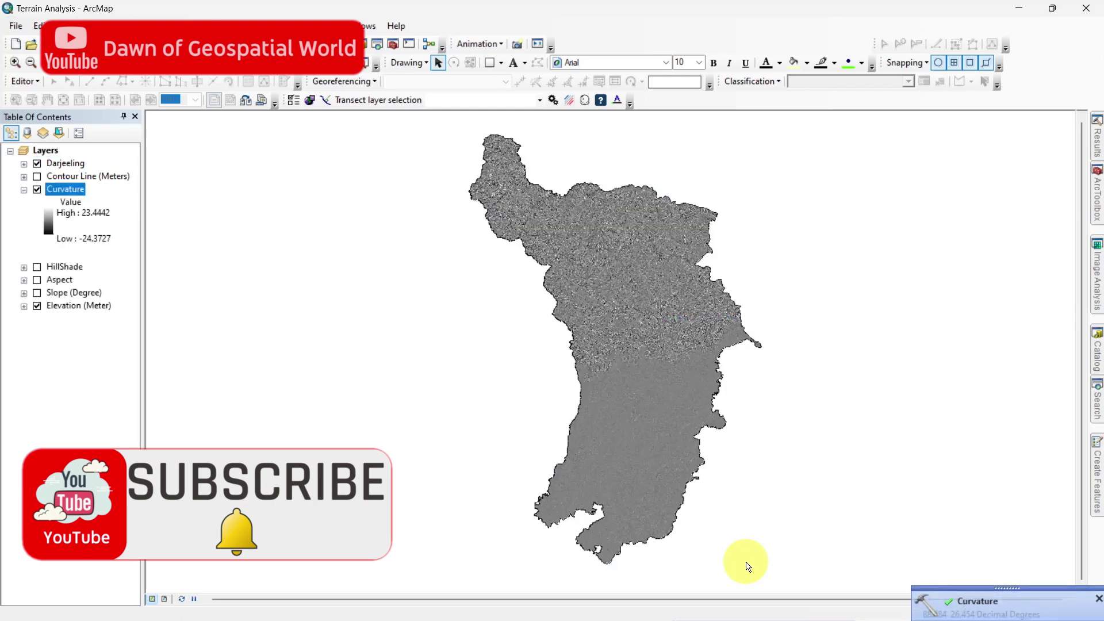
Apply the red-yellow-green colour ramp to the Curvature layer's symbology.
right_click(68, 191)
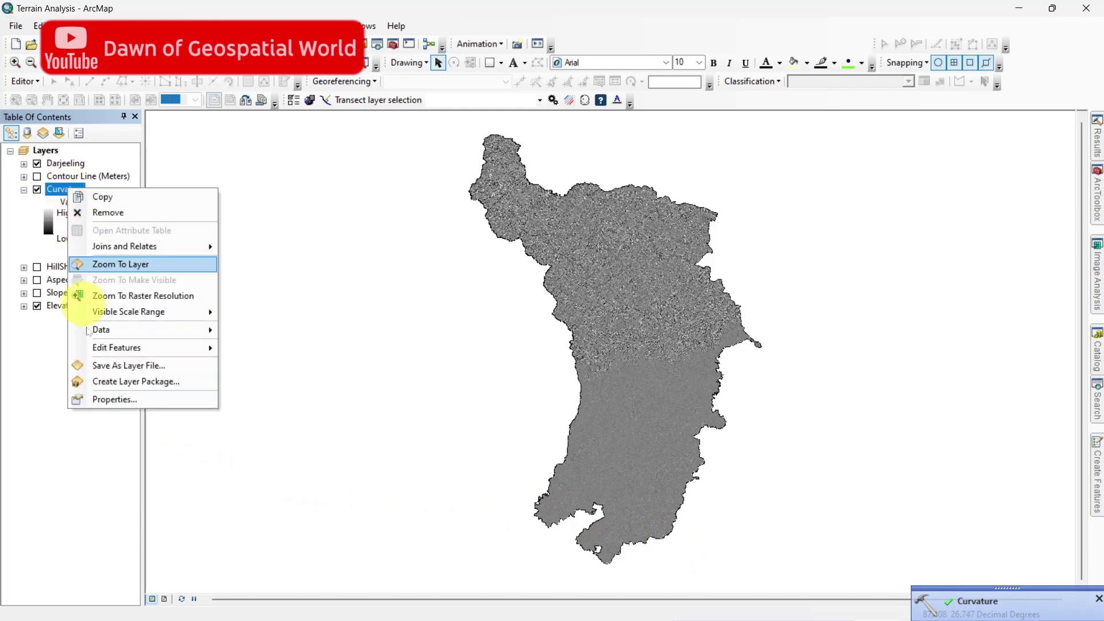
click(99, 401)
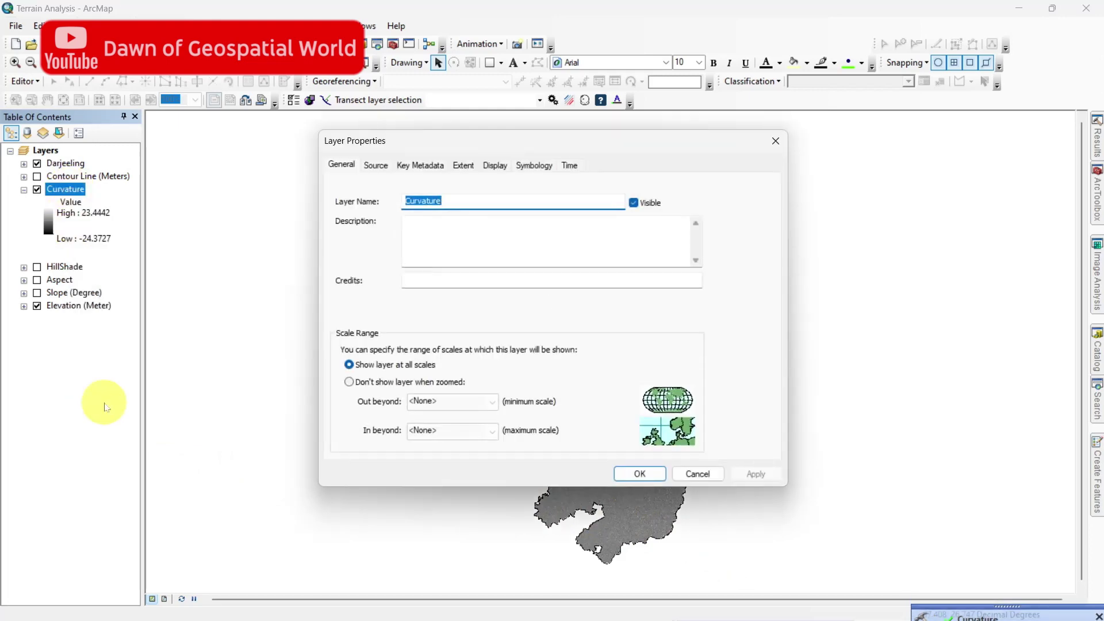
click(536, 165)
click(709, 303)
click(680, 118)
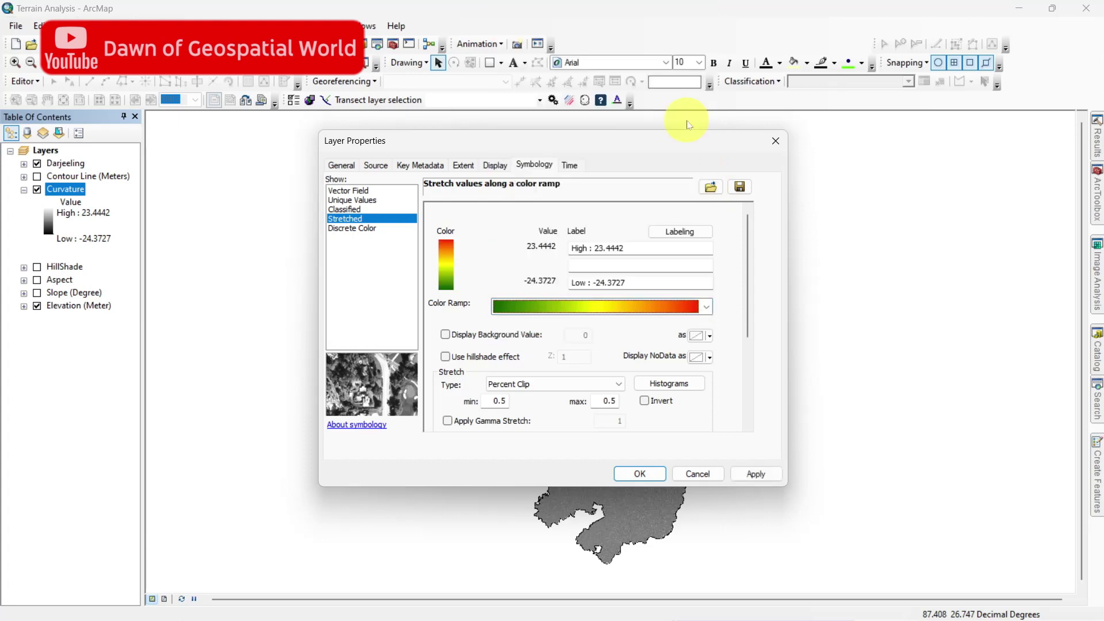
click(639, 473)
Hide Elevation (Meter), zoom into part of the curvature raster, and collapse its legend.
click(37, 305)
click(15, 62)
drag(524, 204, 689, 325)
click(24, 189)
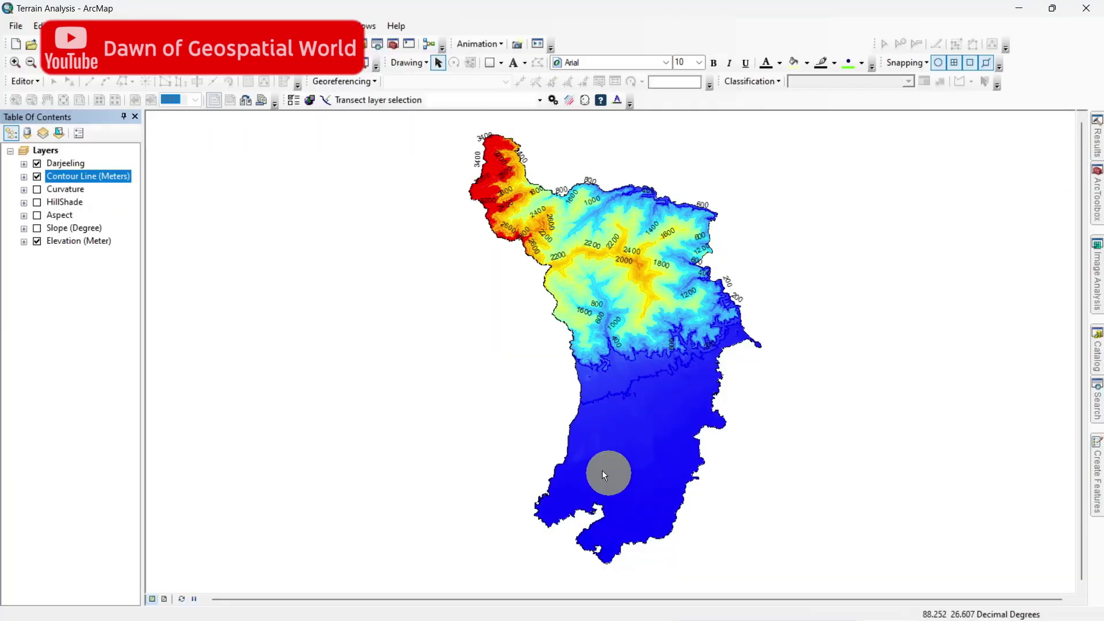
Zoom into the northern hills of Darjeeling.
click(15, 64)
drag(497, 172, 747, 355)
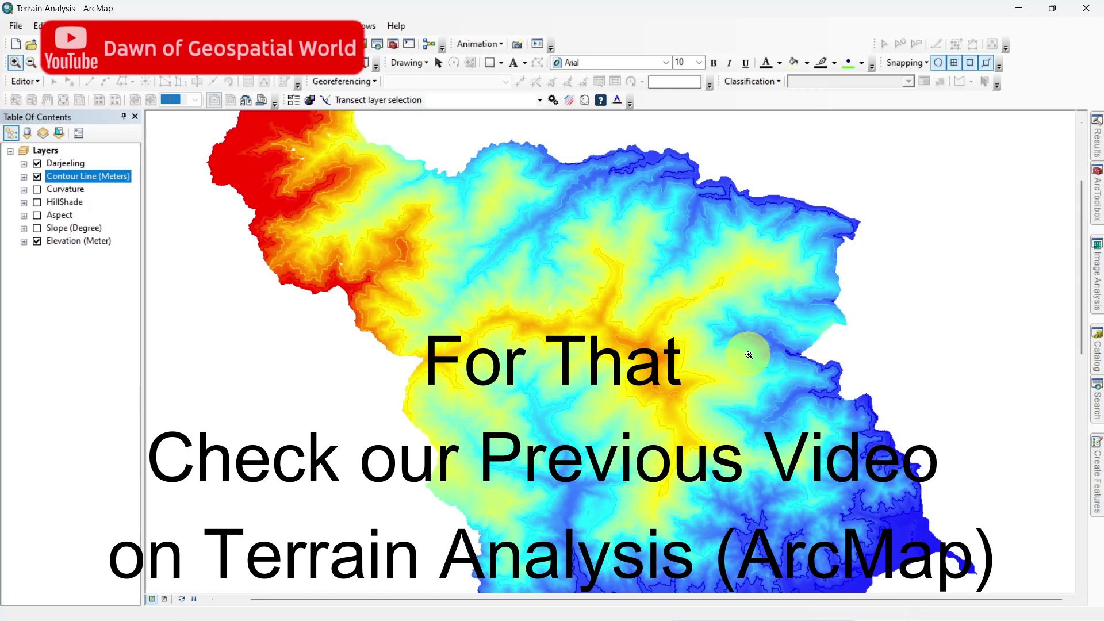
click(636, 338)
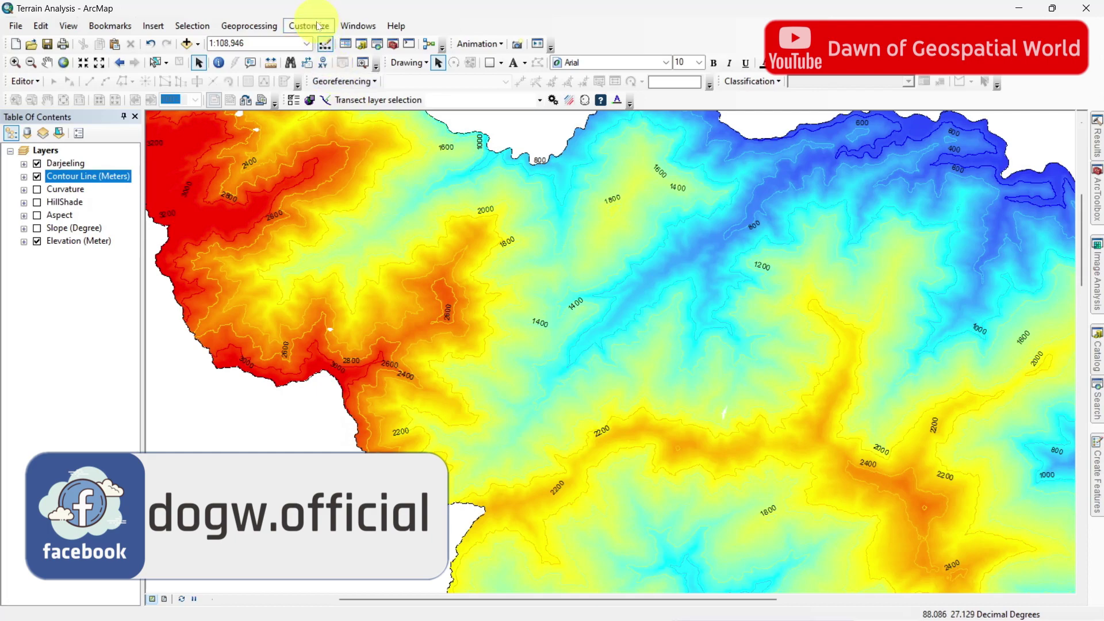
Add the 3D Analyst toolbar from the Customize toolbars list.
click(317, 26)
mouse_move(333, 41)
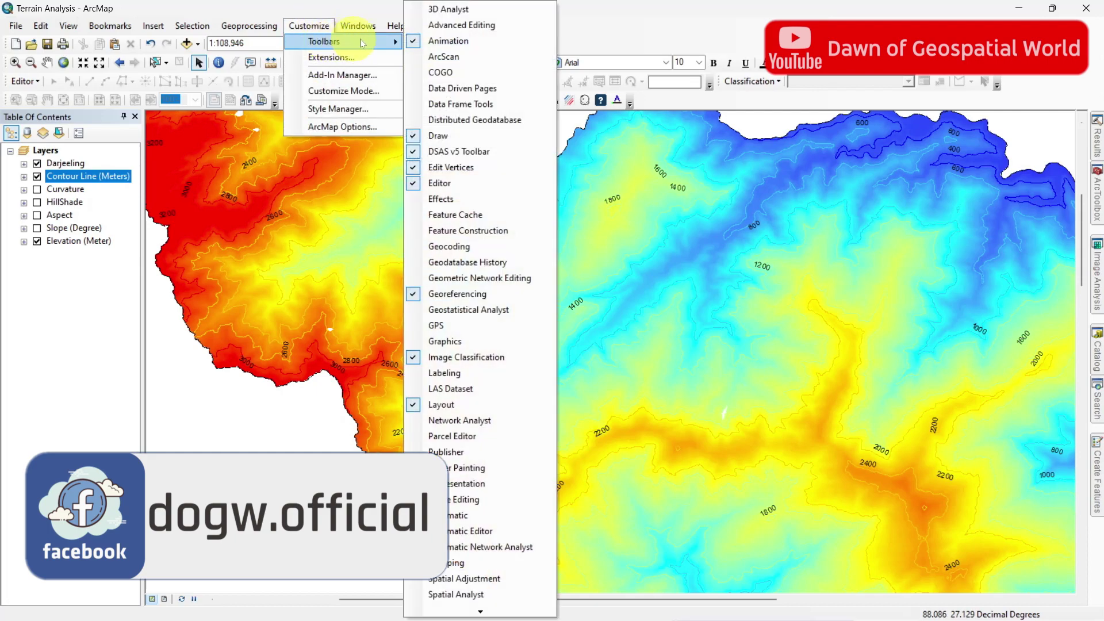
click(488, 12)
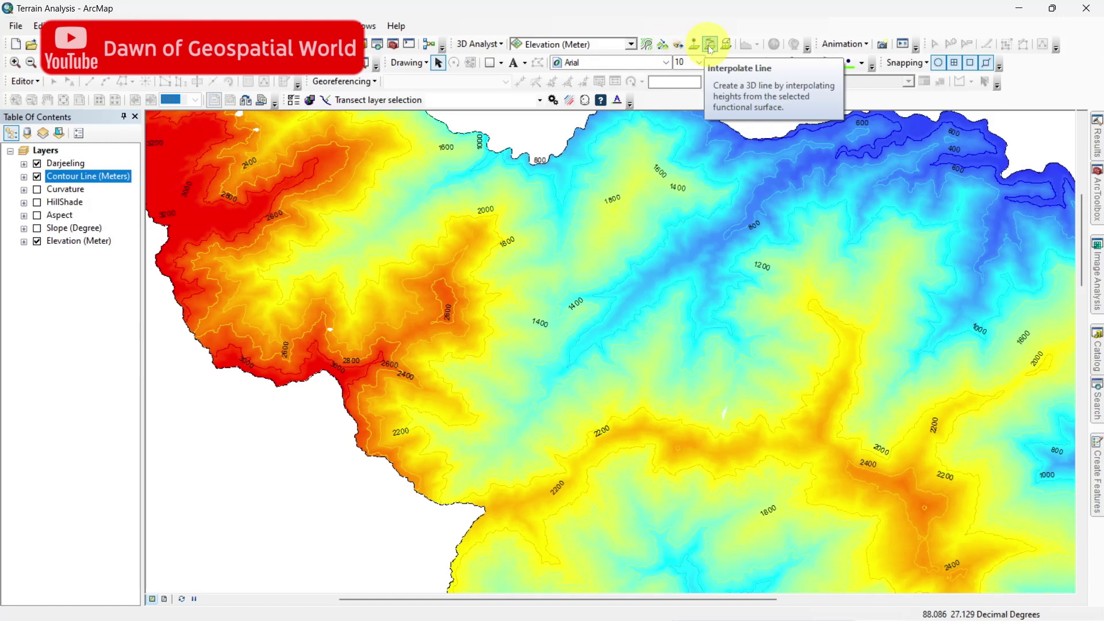
Interpolate a 3D line from the western red high ground to the eastern blue valley.
click(710, 46)
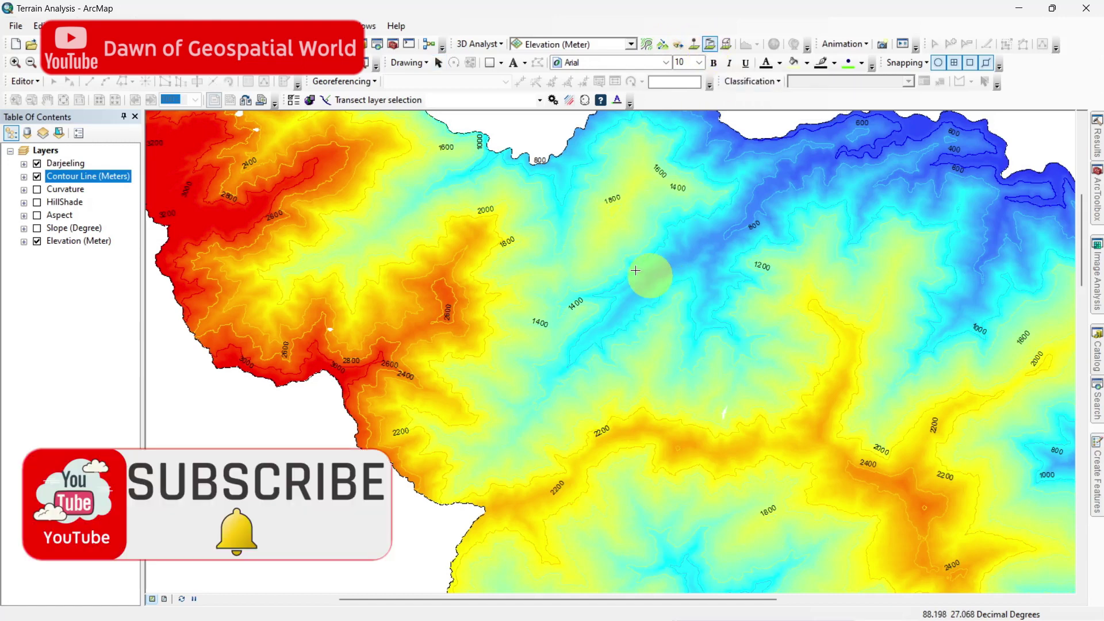
click(240, 216)
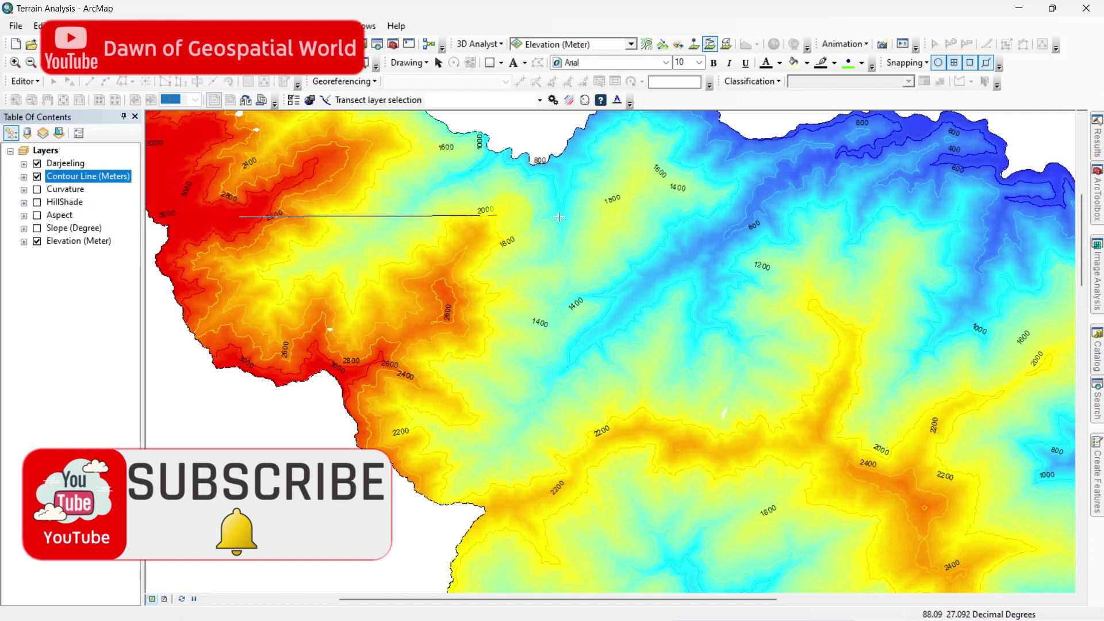
double_click(831, 220)
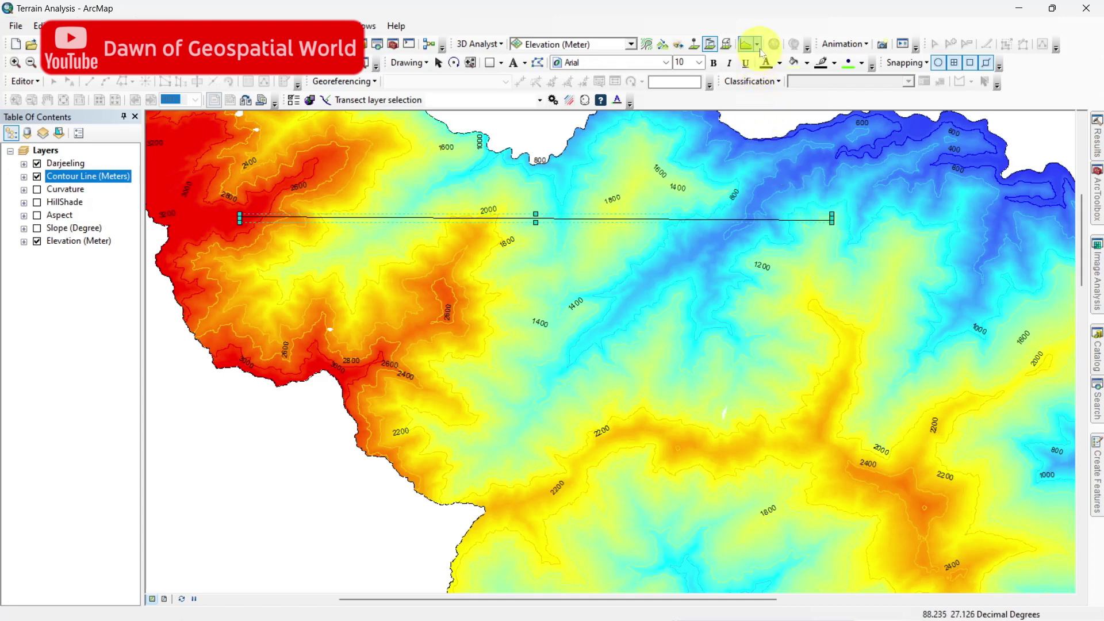
click(760, 51)
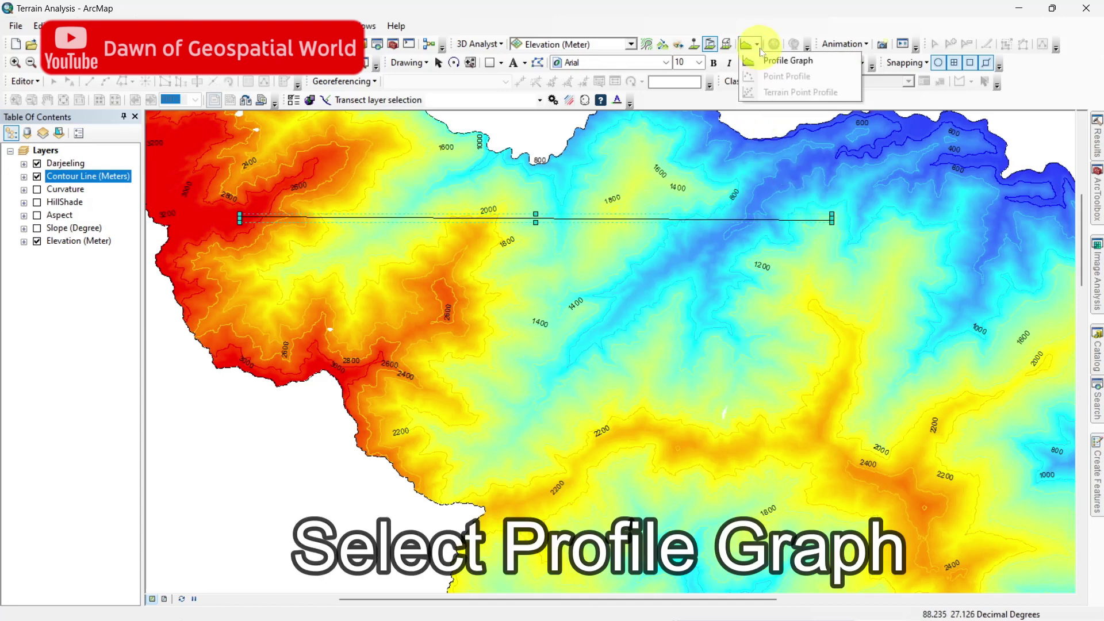
click(841, 63)
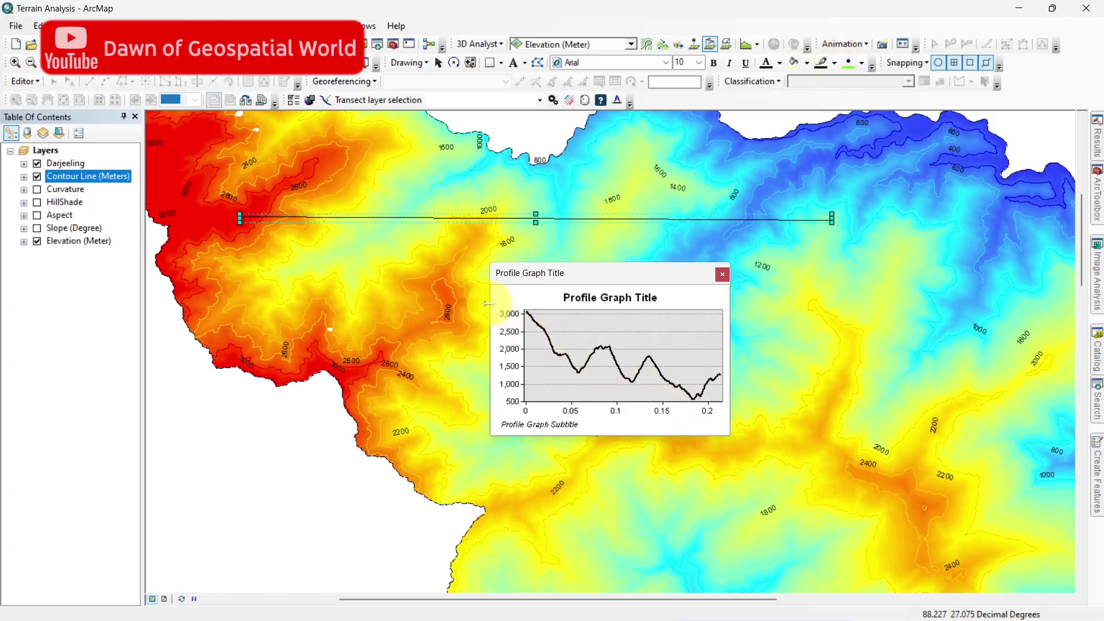
drag(490, 303, 105, 344)
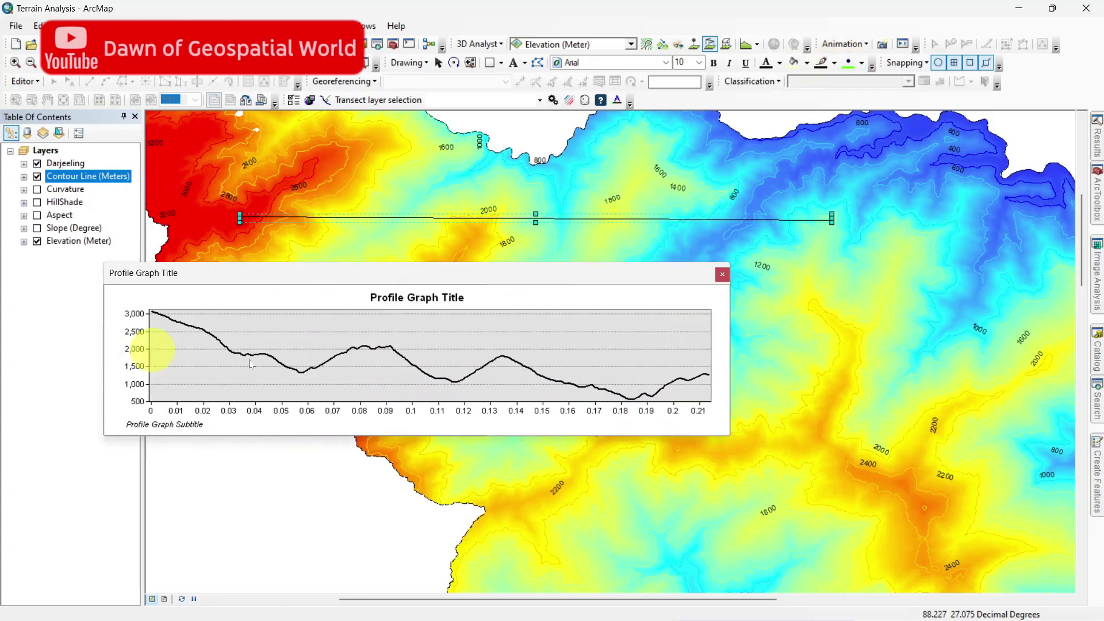
drag(730, 365, 968, 371)
drag(668, 437, 673, 537)
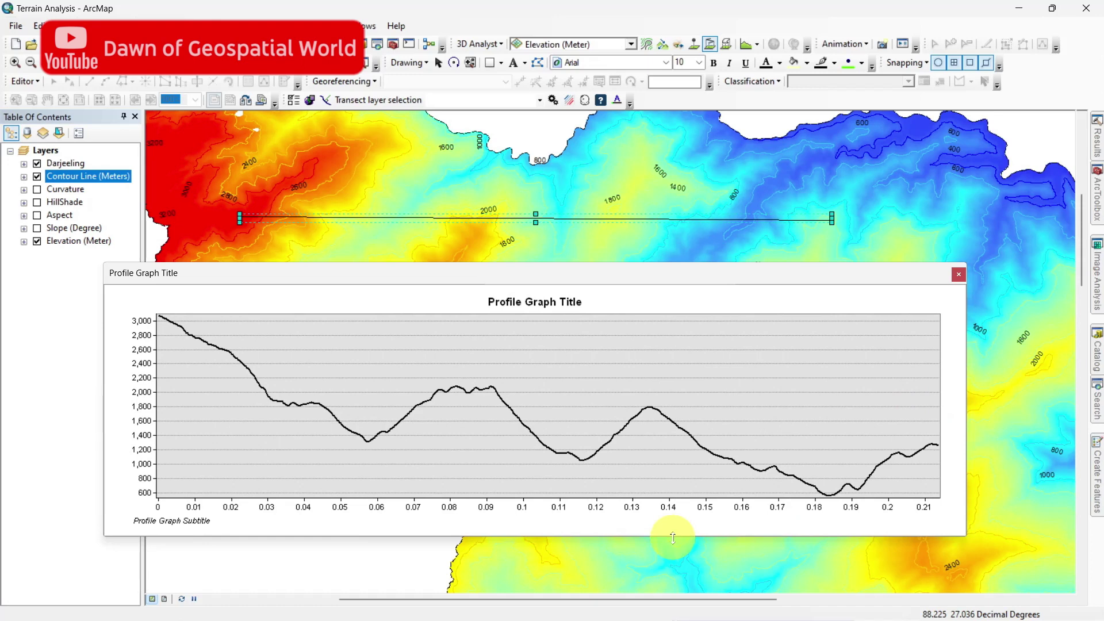
right_click(640, 218)
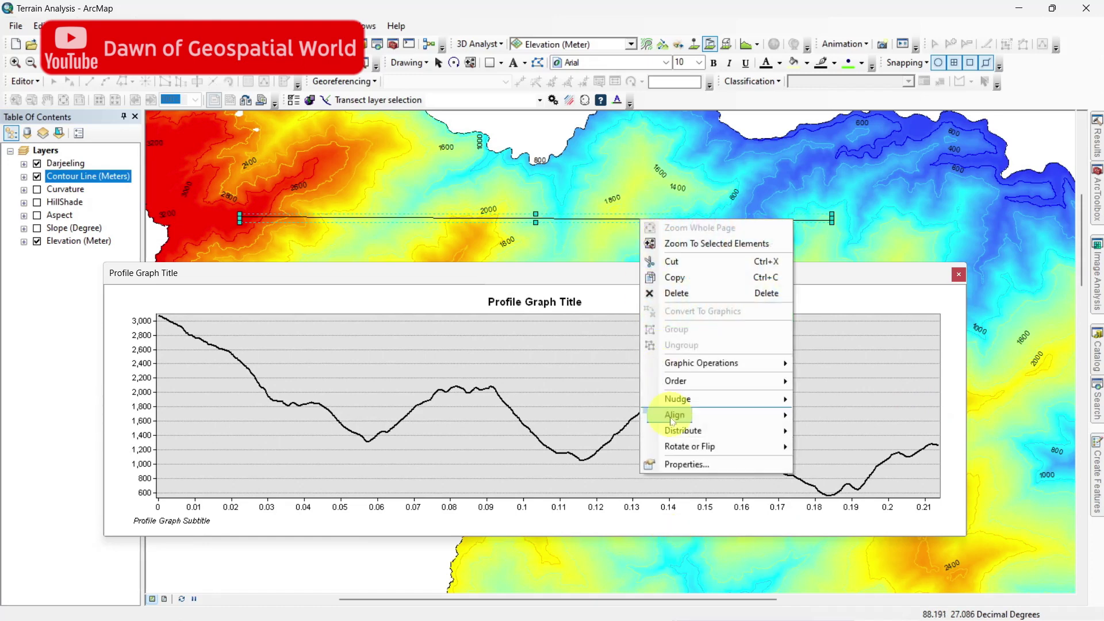
click(683, 464)
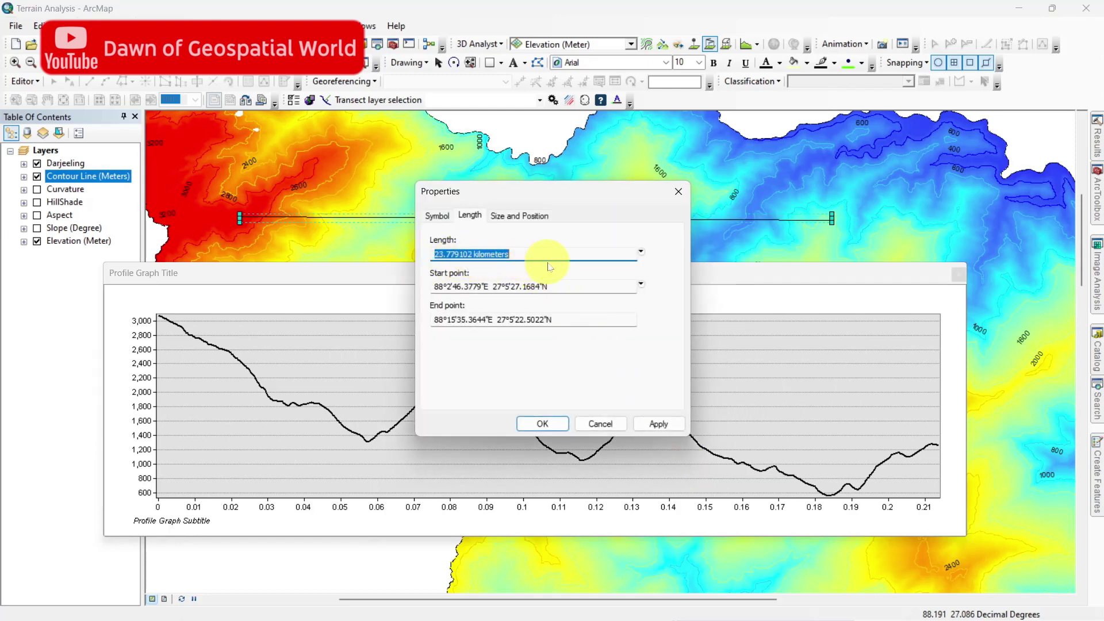
click(641, 285)
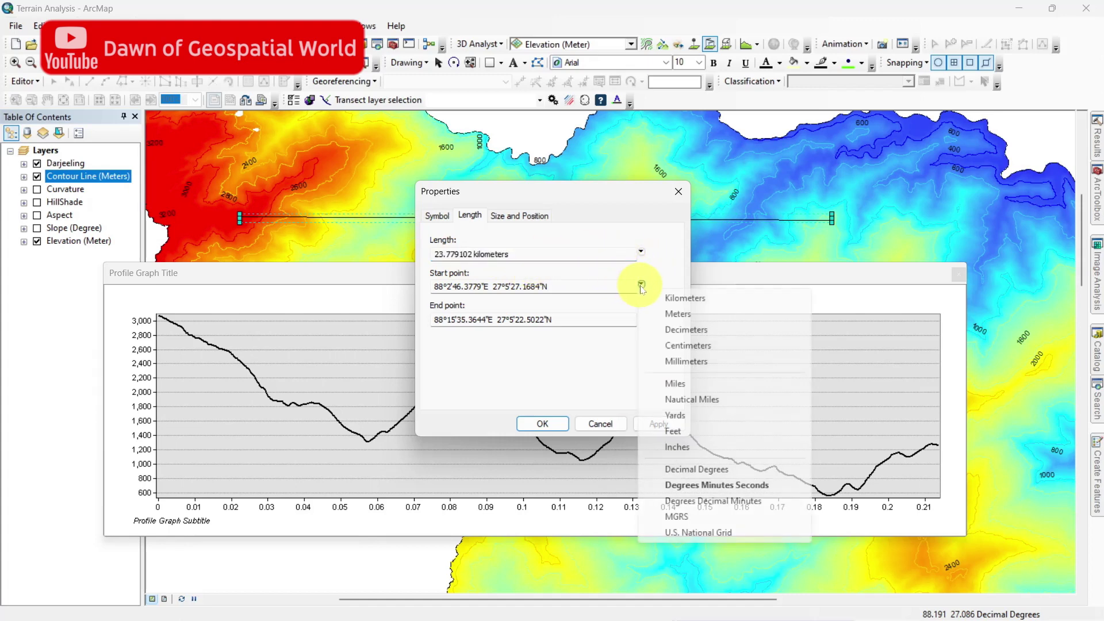
click(735, 486)
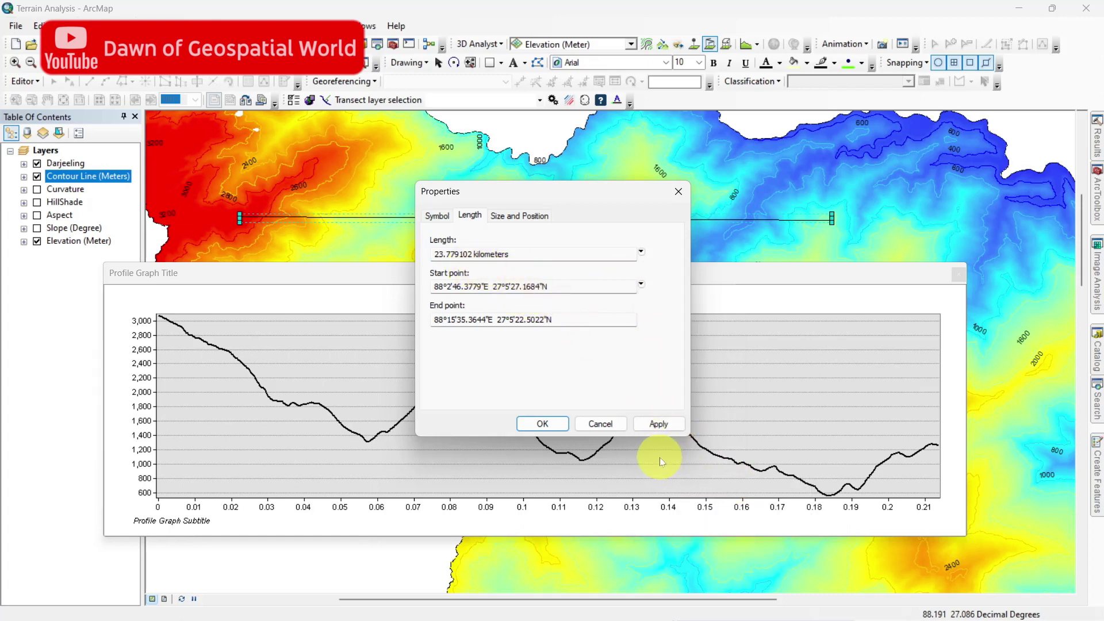
click(544, 426)
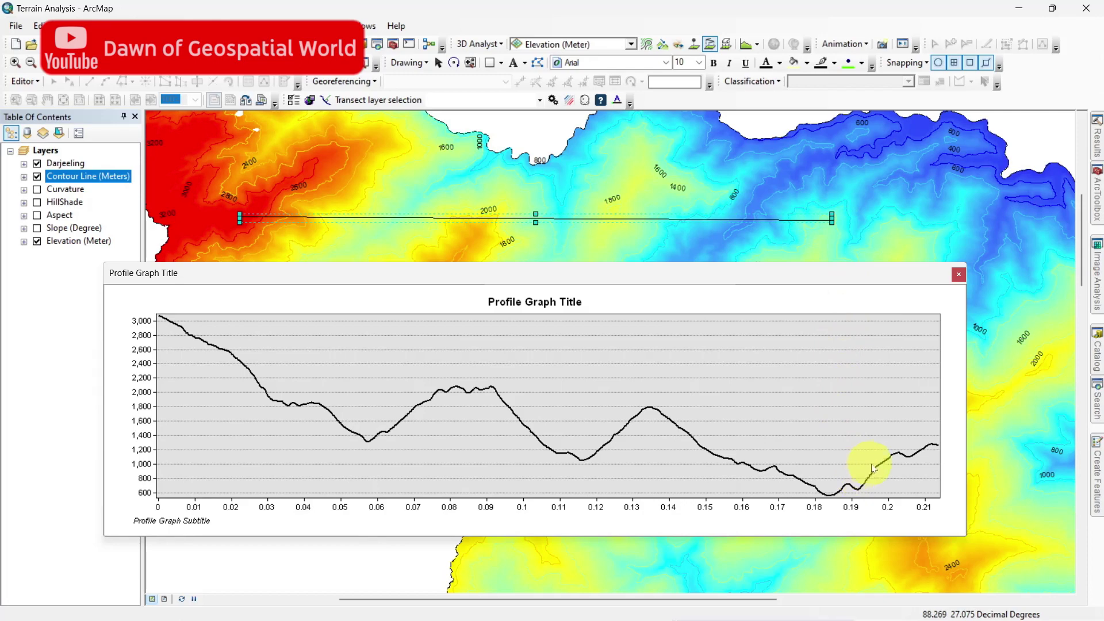
Retitle the profile graph 'Elevation Profile' and remove its subtitle footer.
right_click(691, 526)
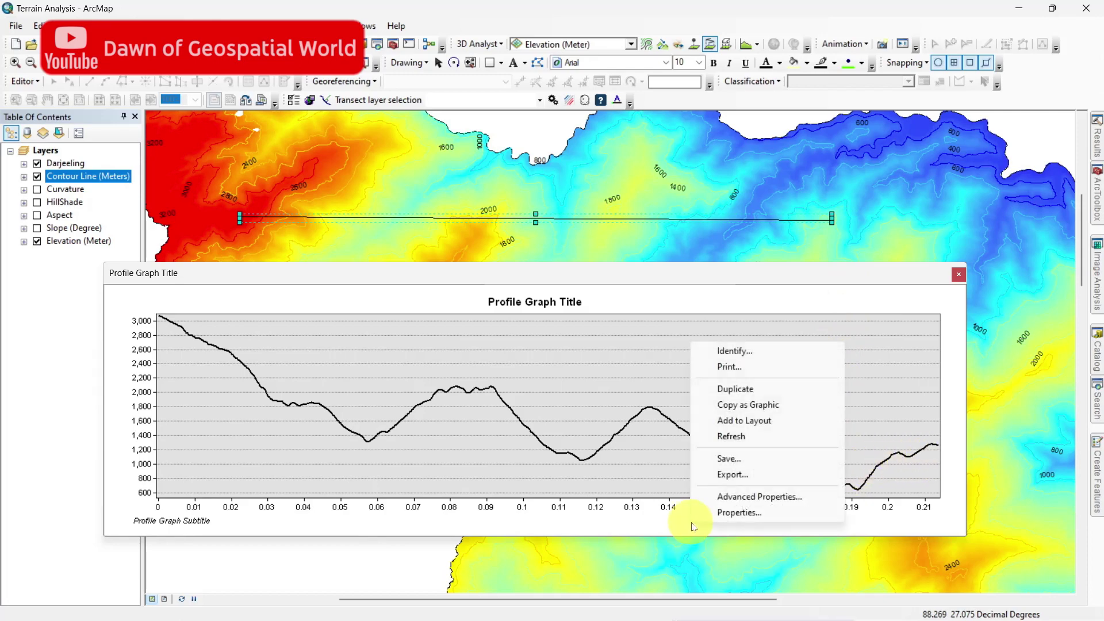
click(734, 513)
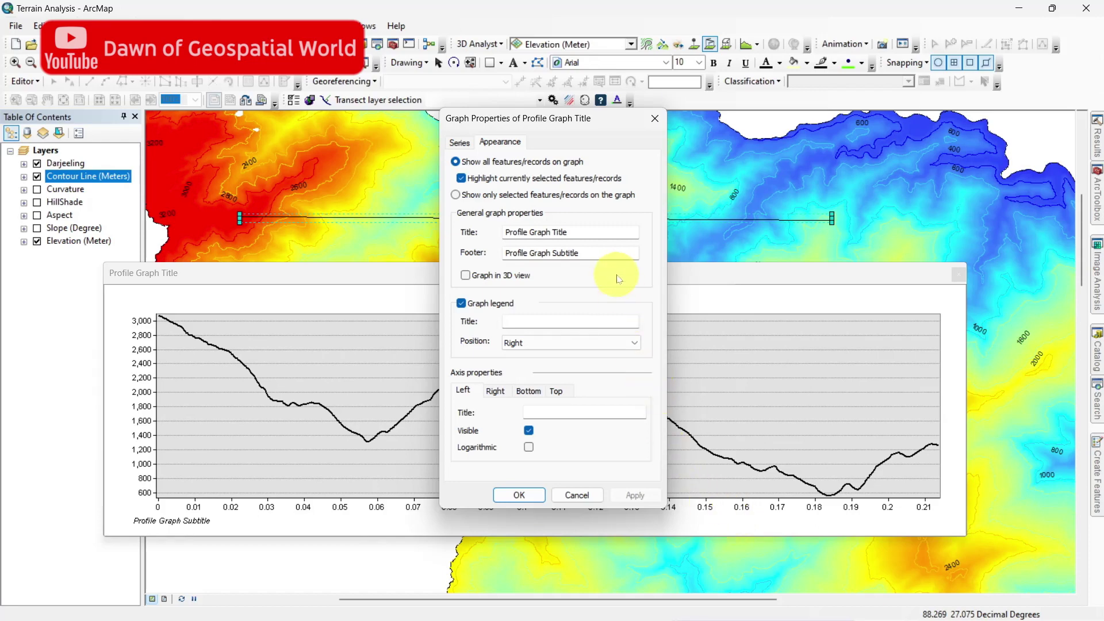
triple_click(583, 233)
text(El)
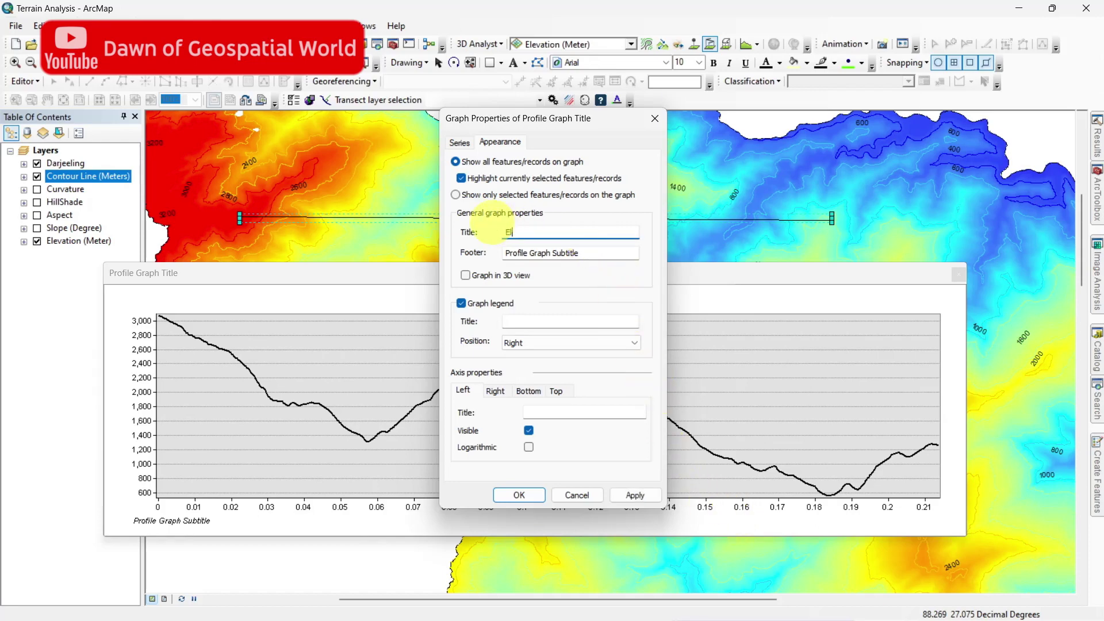
text(evation Profile)
key(Tab)
key(BackSpace)
Preview the graph in 3D, then apply it back as a flat graph.
drag(506, 118, 908, 157)
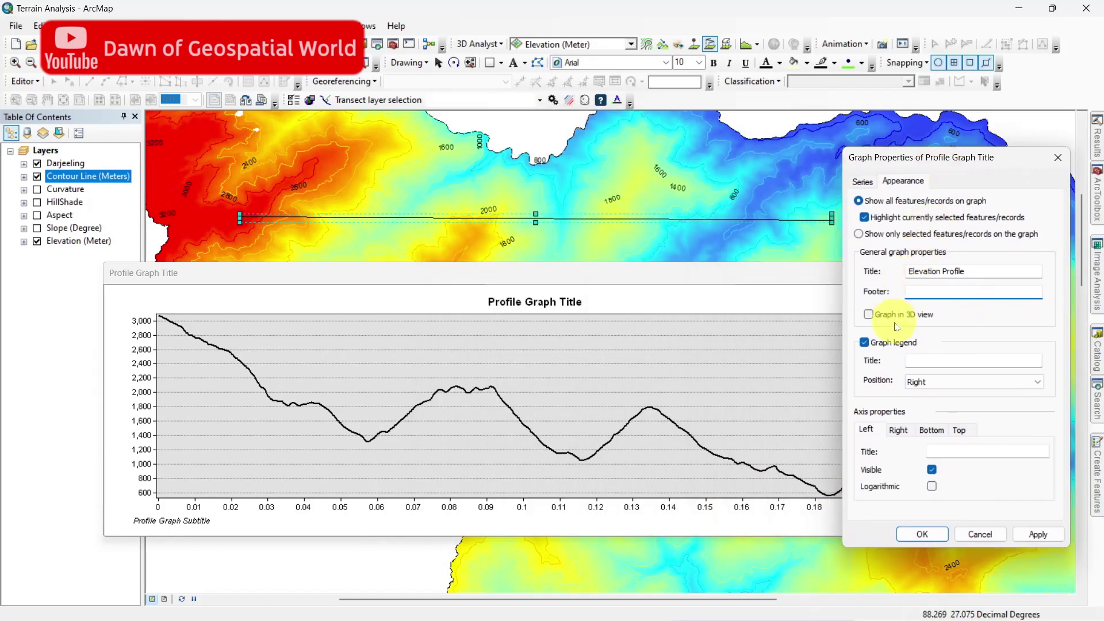
click(869, 314)
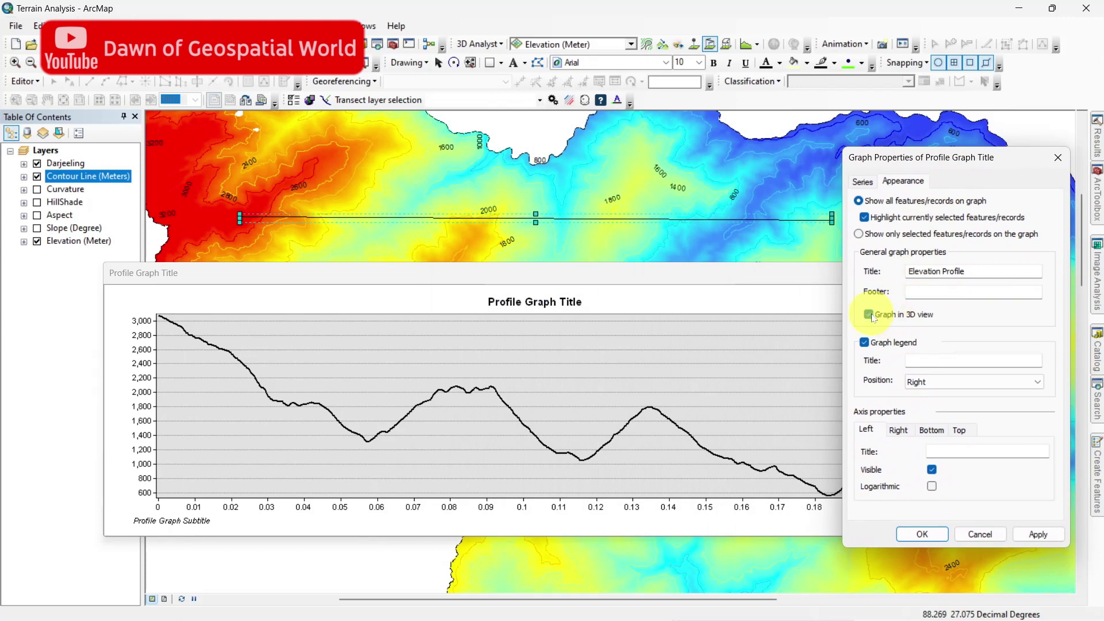
click(1038, 534)
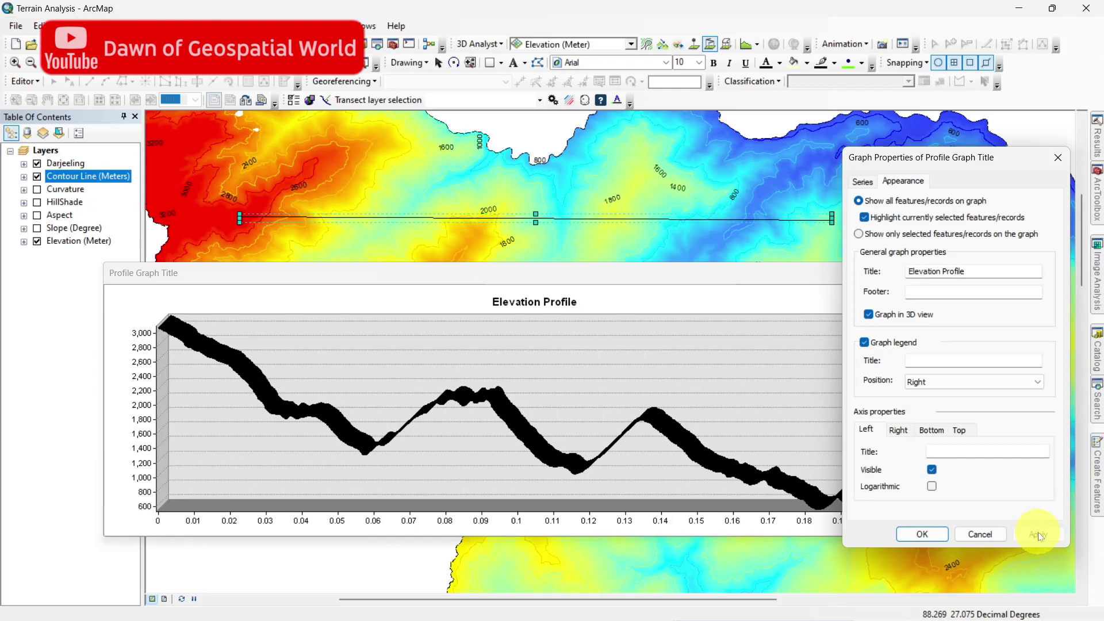
click(870, 314)
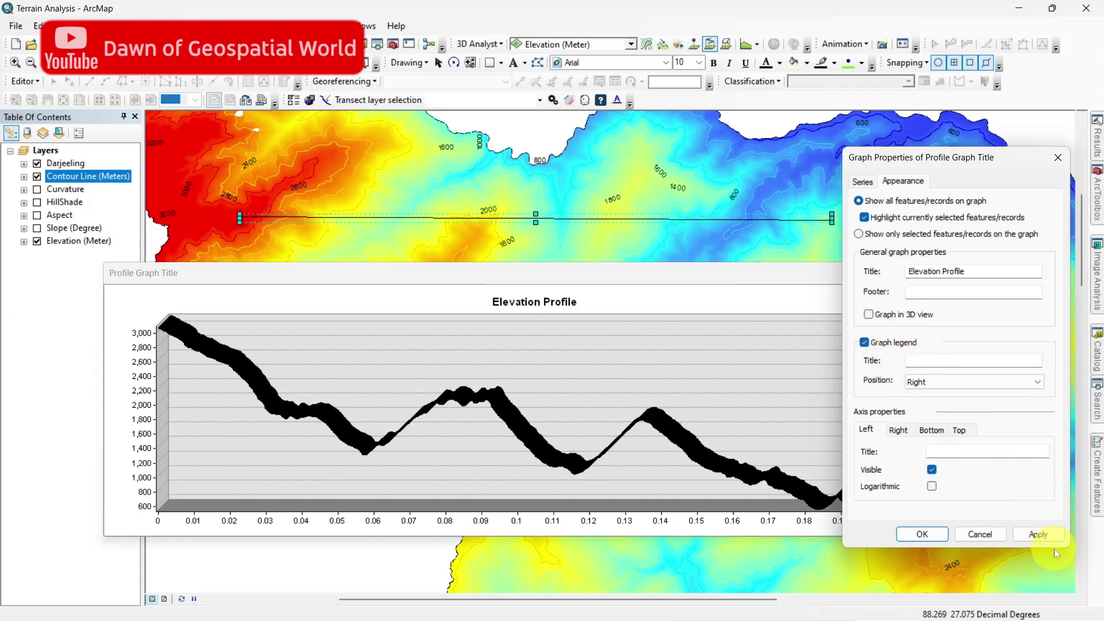
click(1041, 535)
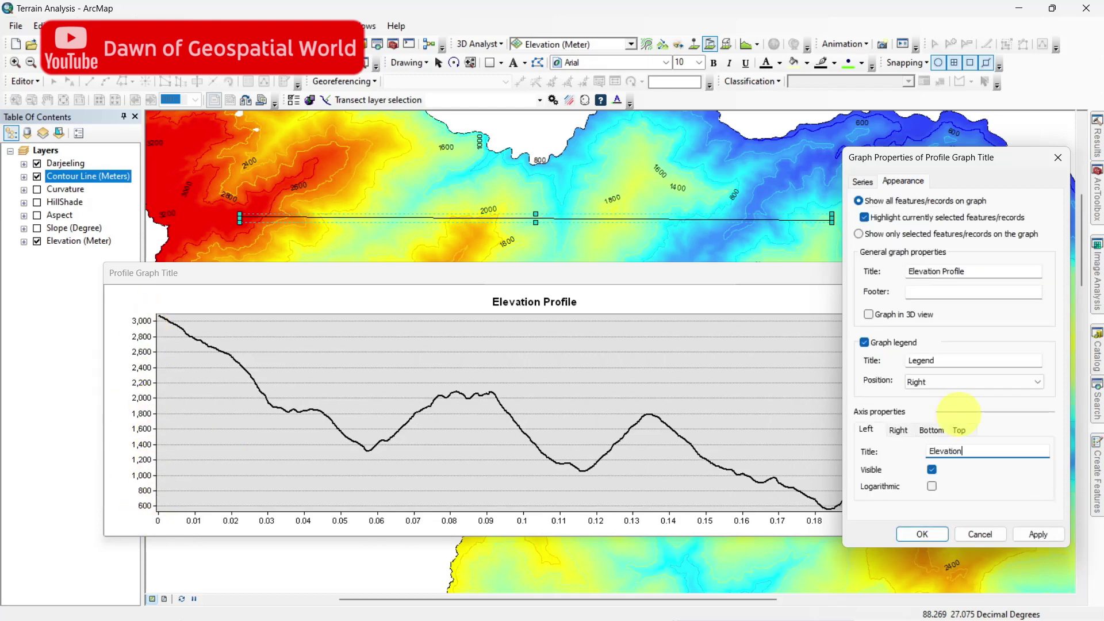
Title the bottom axis 'Distance (Meter)' and apply the axis titles.
click(931, 429)
click(932, 451)
text(Distance (Met)
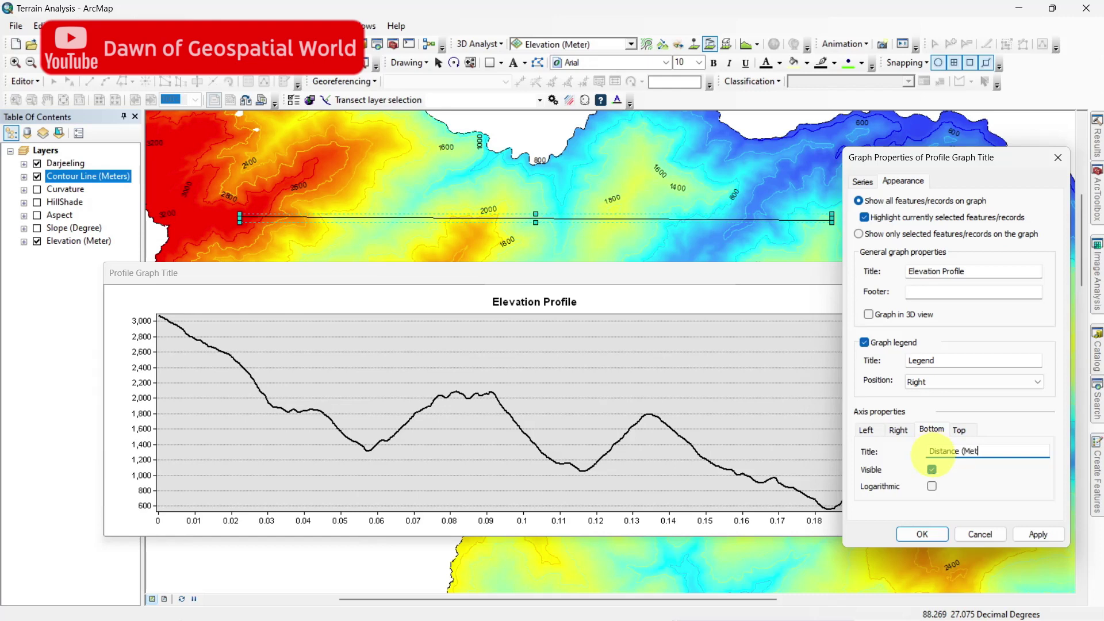
text(er))
click(1056, 536)
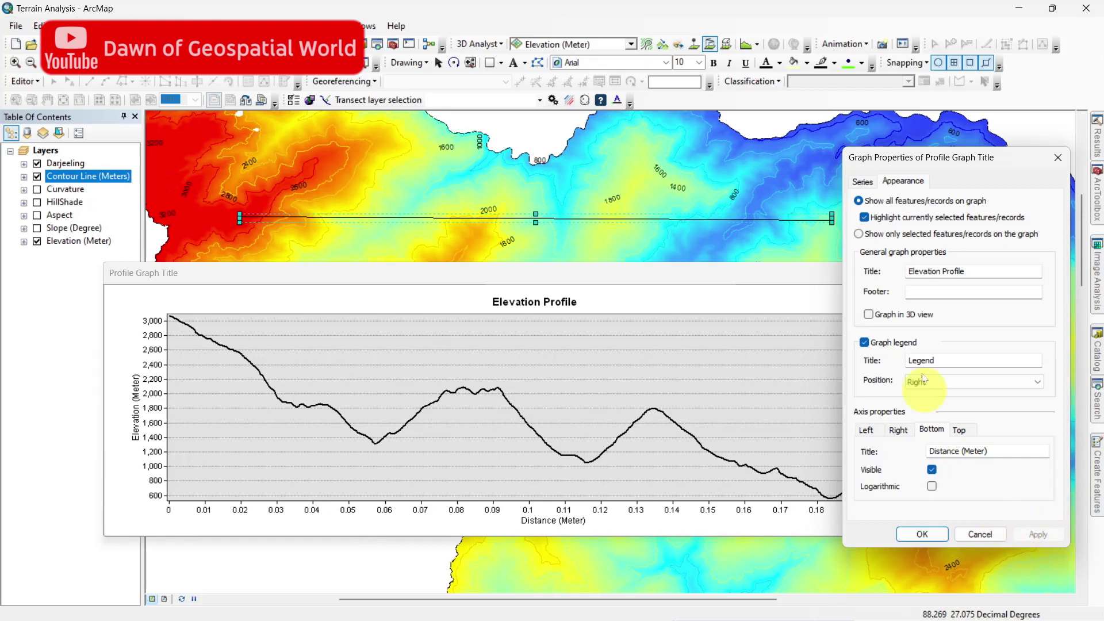
Colour the profile series line red, apply, and close Graph Properties.
click(863, 181)
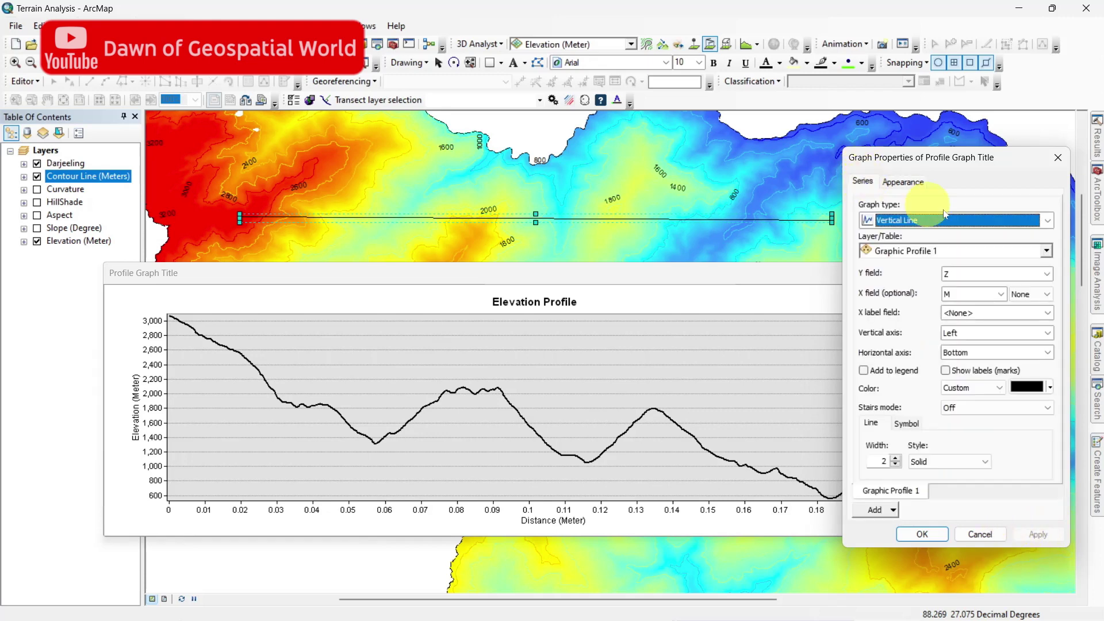
click(1050, 387)
click(977, 415)
click(1028, 531)
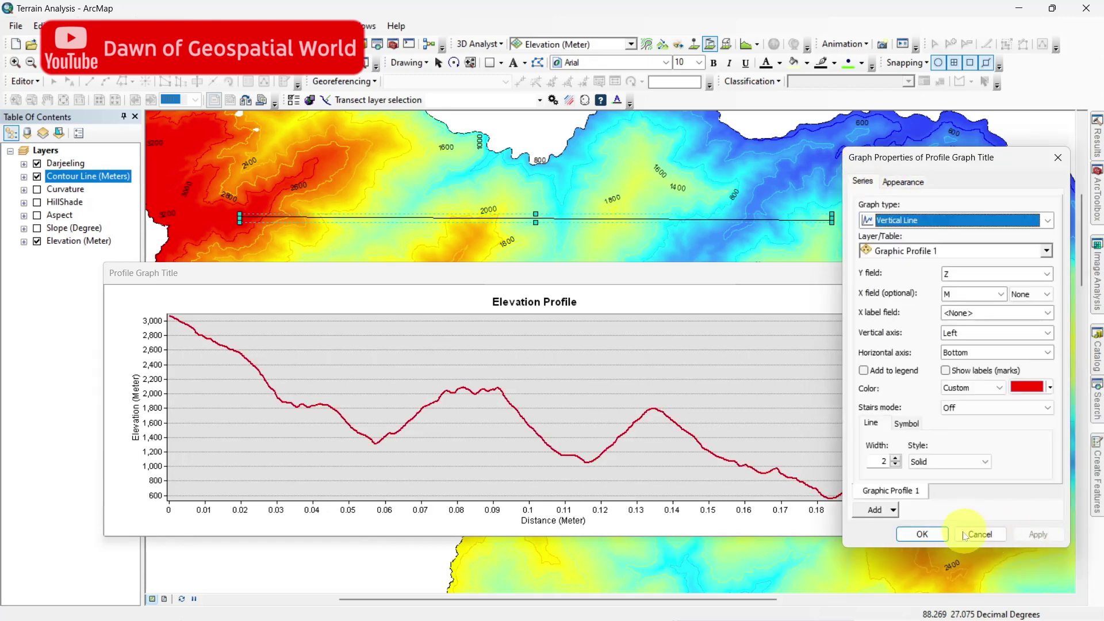
click(921, 533)
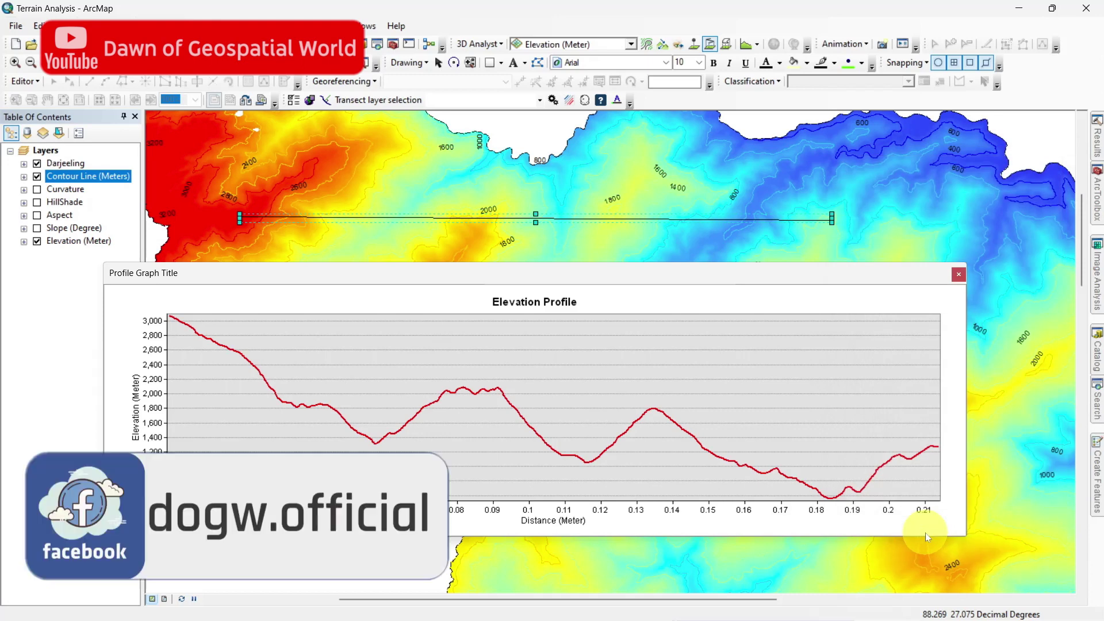
Open the graph's Export dialog and choose JPEG after comparing PDF and PNG.
right_click(925, 532)
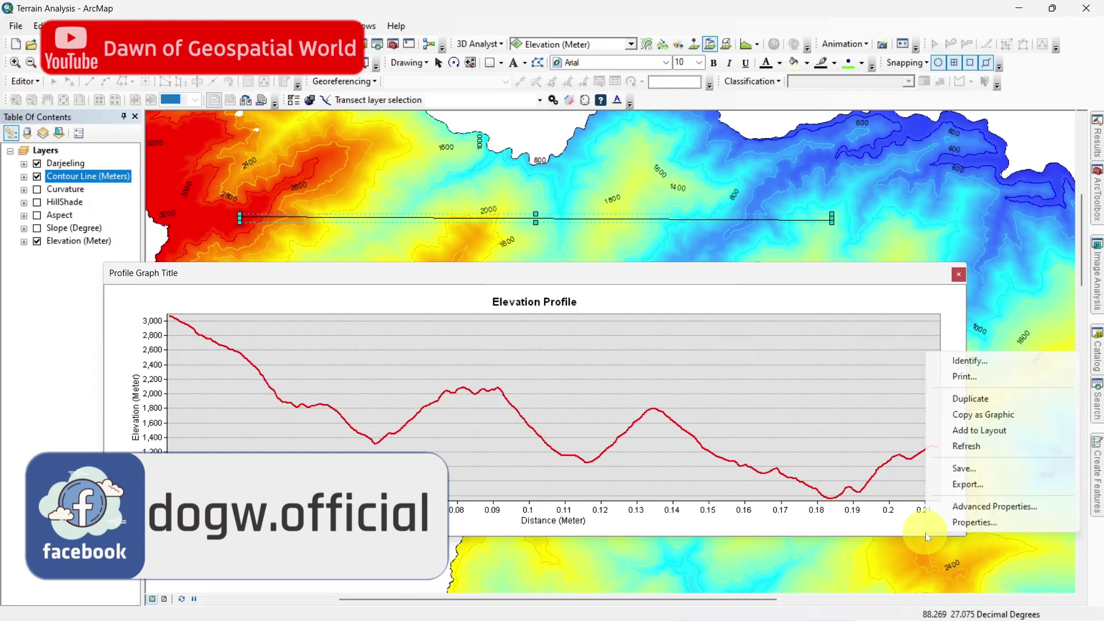
click(960, 486)
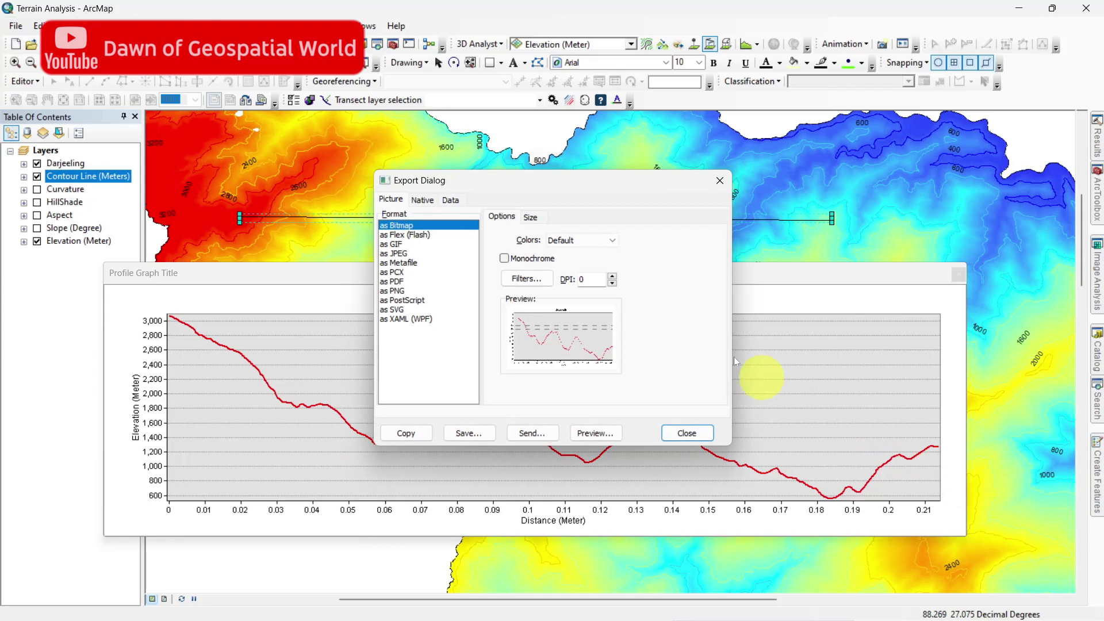
click(411, 254)
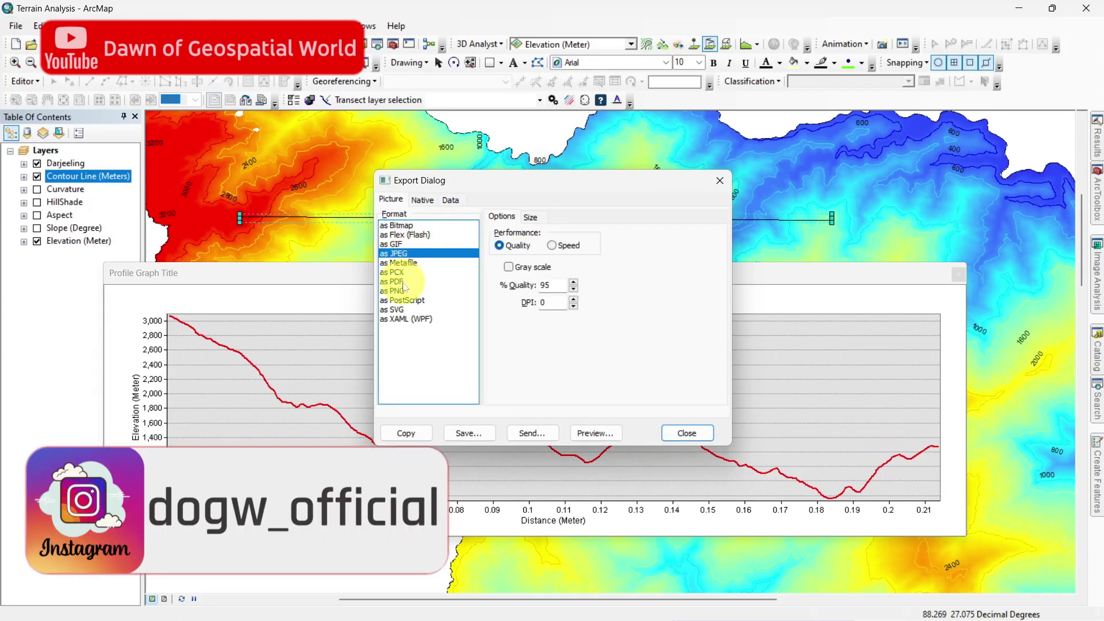
click(409, 281)
click(408, 291)
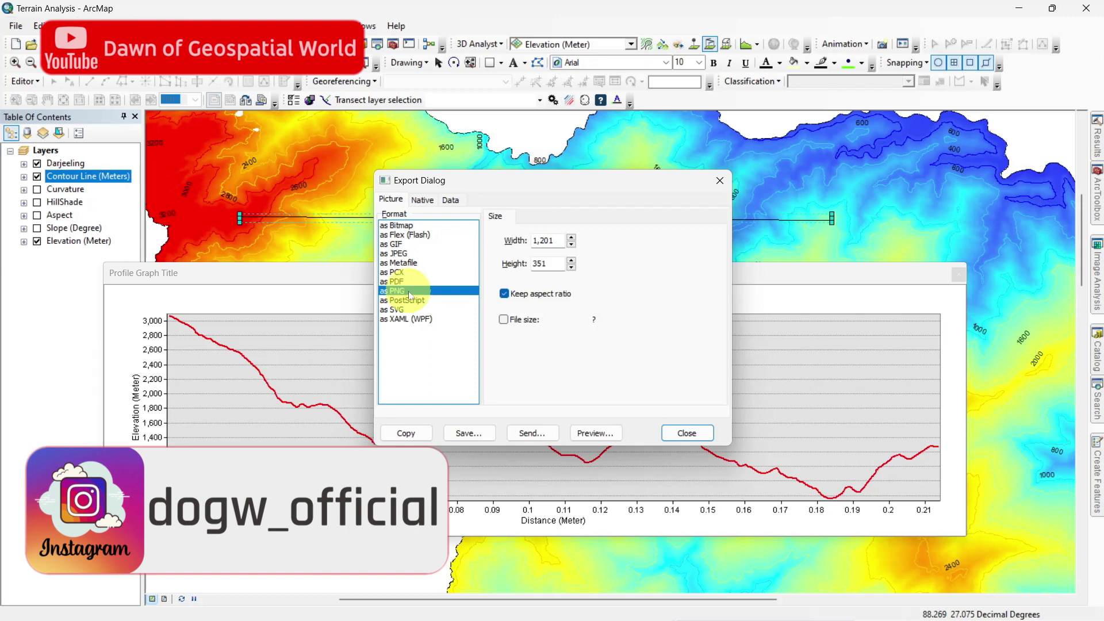
click(412, 254)
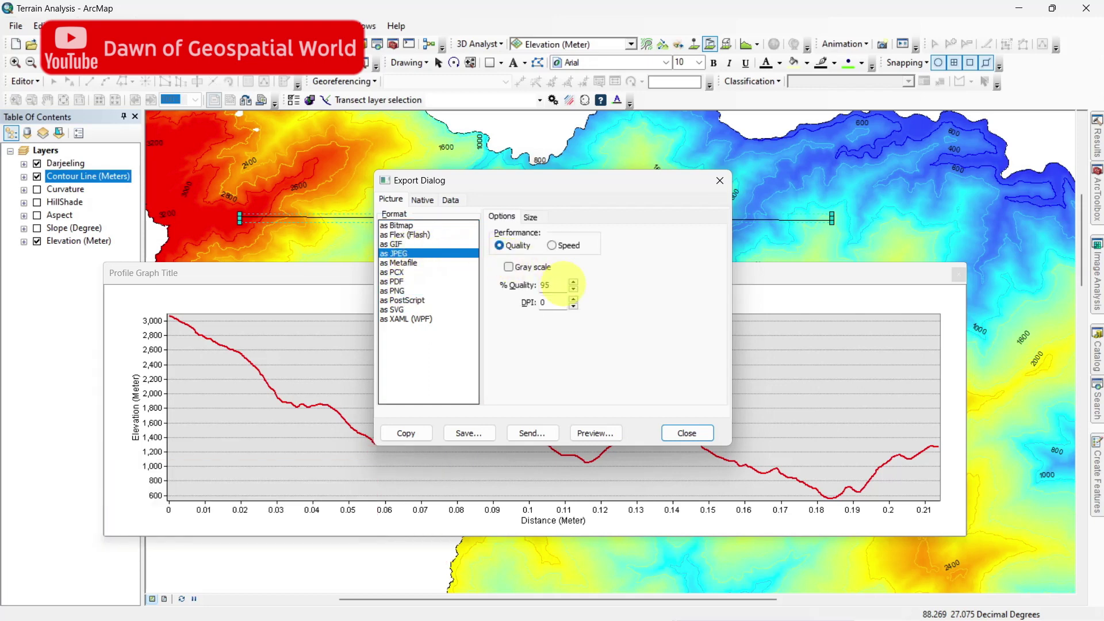